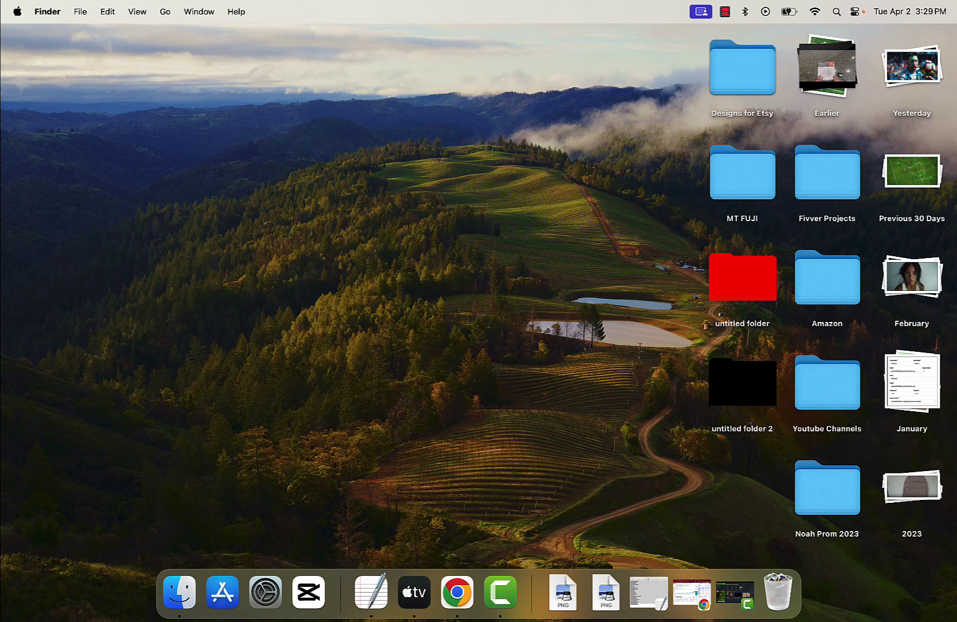
Switch from the Finder desktop to the full-screen Chrome space showing Google Calendar Tasks
key(ctrl+Right)
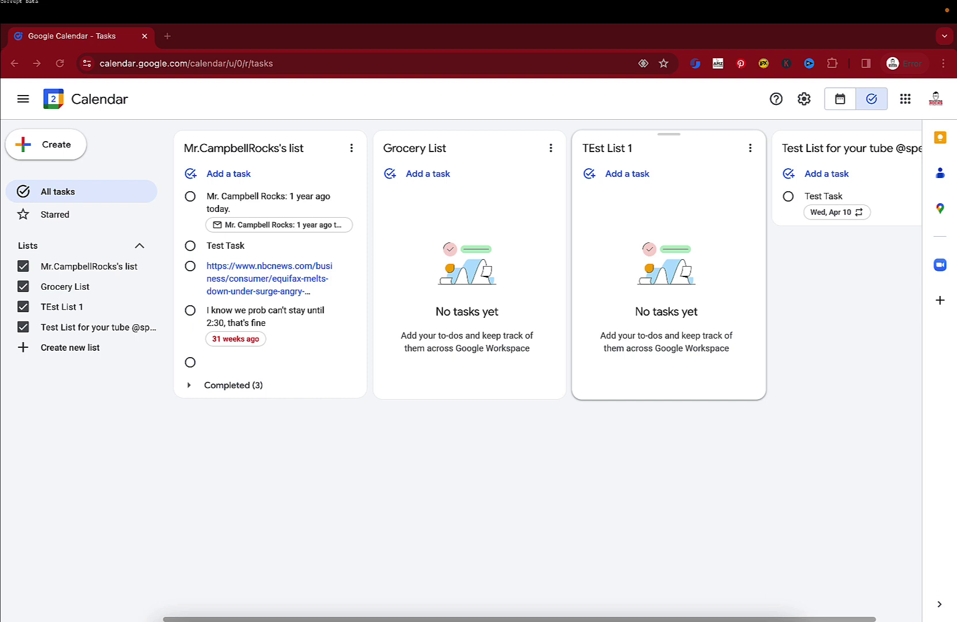
mouse_move(777, 619)
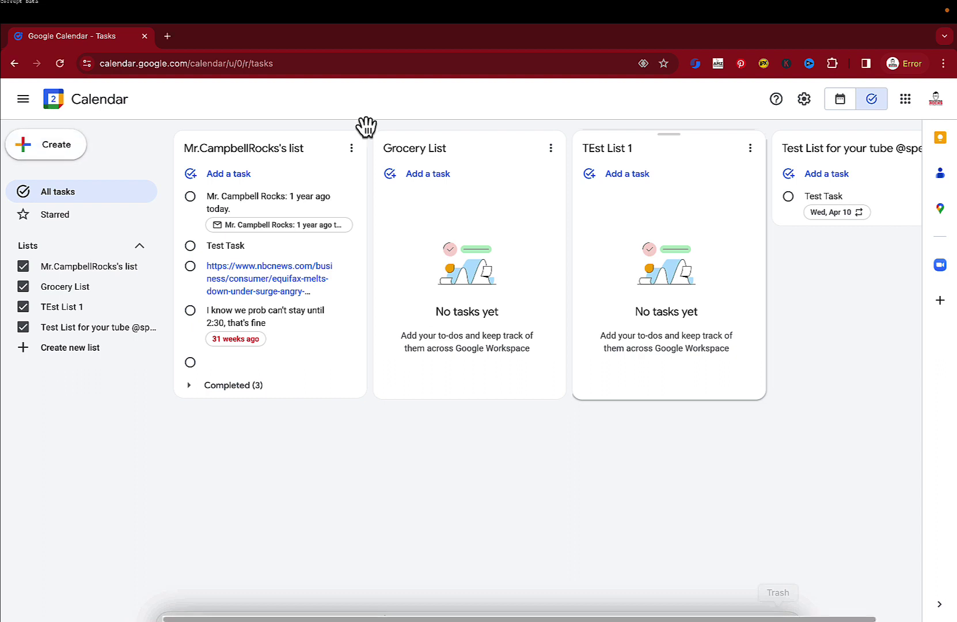
click(840, 100)
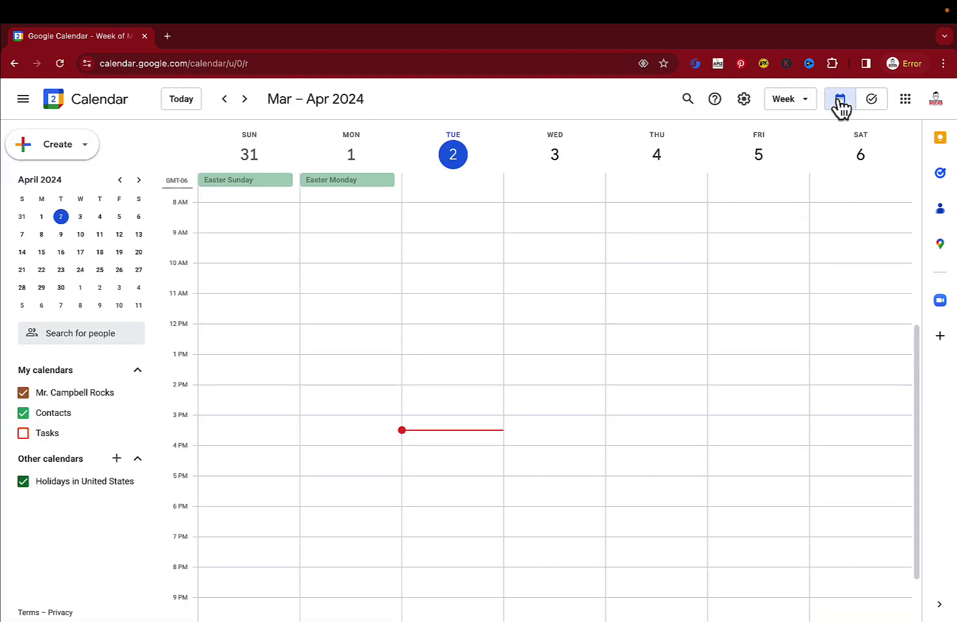
click(872, 100)
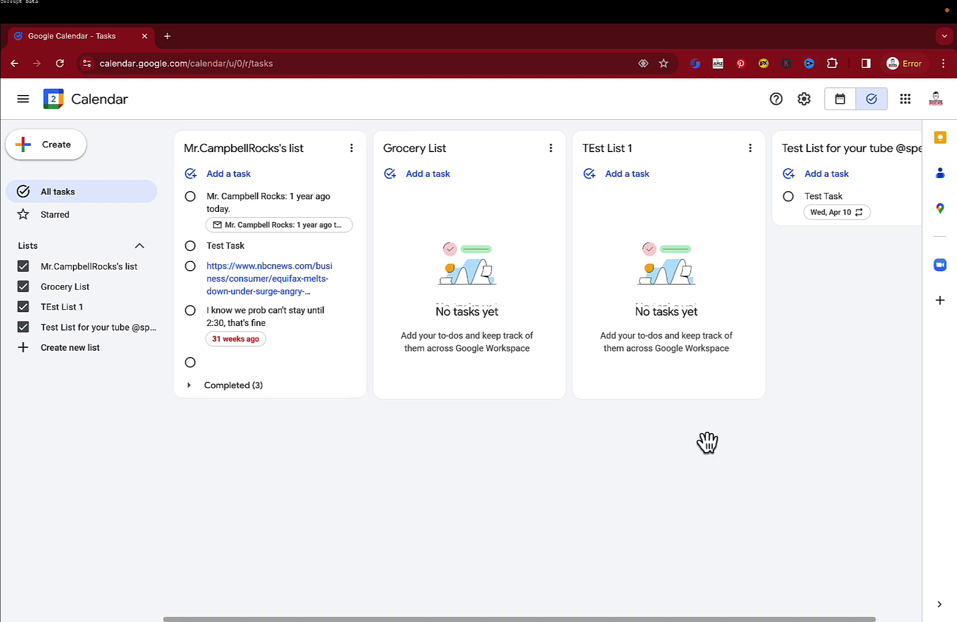
scroll(707, 442, right, 1)
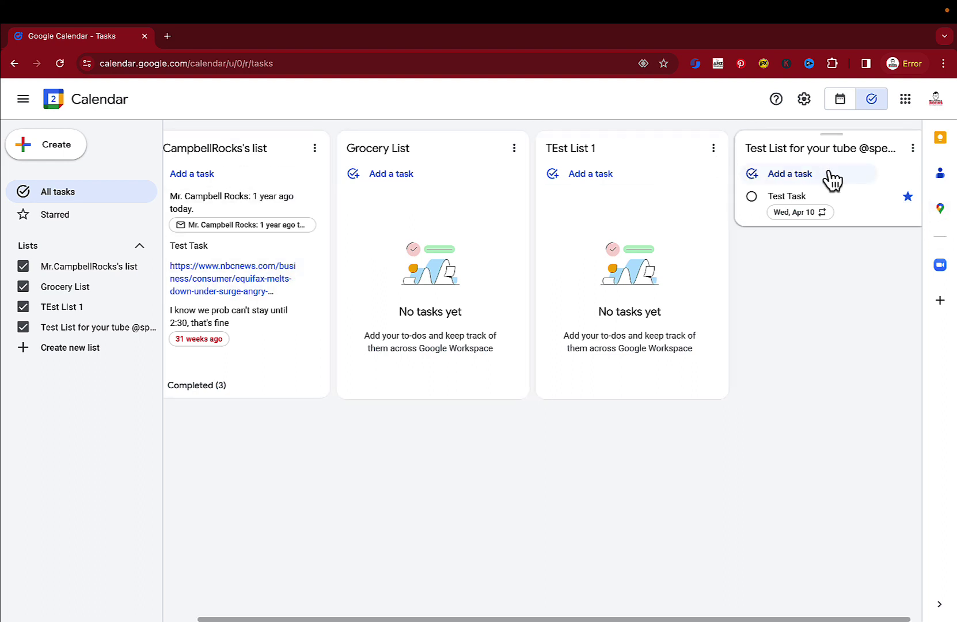
Delete TEst List 1, then drag the Grocery List card into first place
click(713, 148)
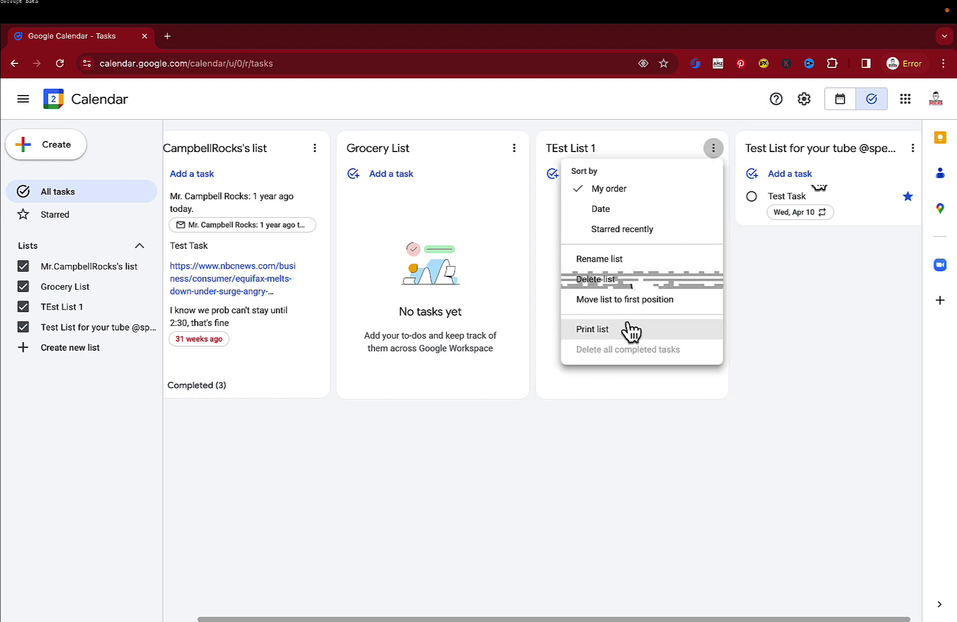
click(633, 282)
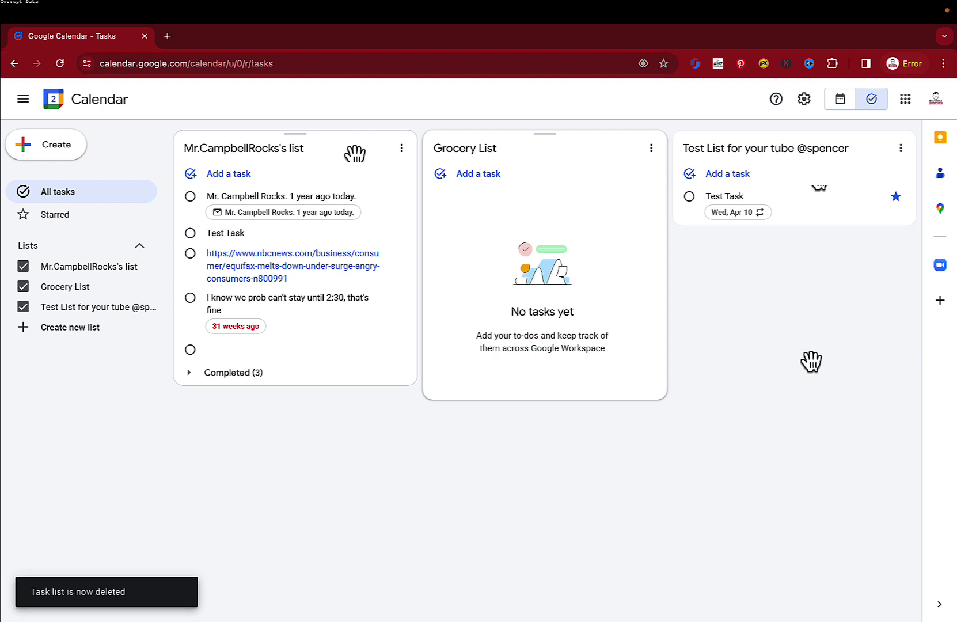
drag(546, 144, 439, 173)
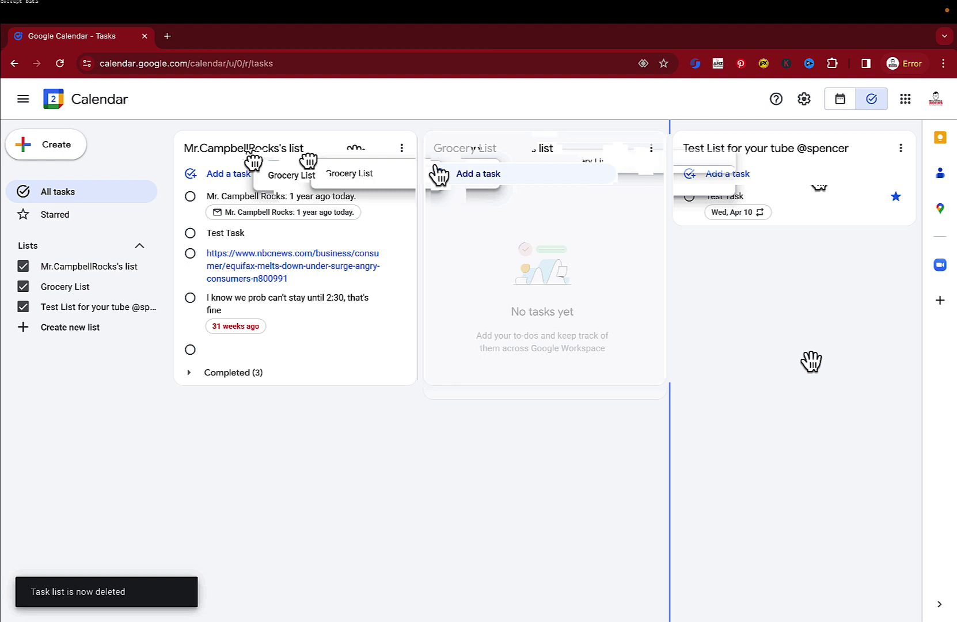
Create a new empty task list named 'Test'
click(45, 327)
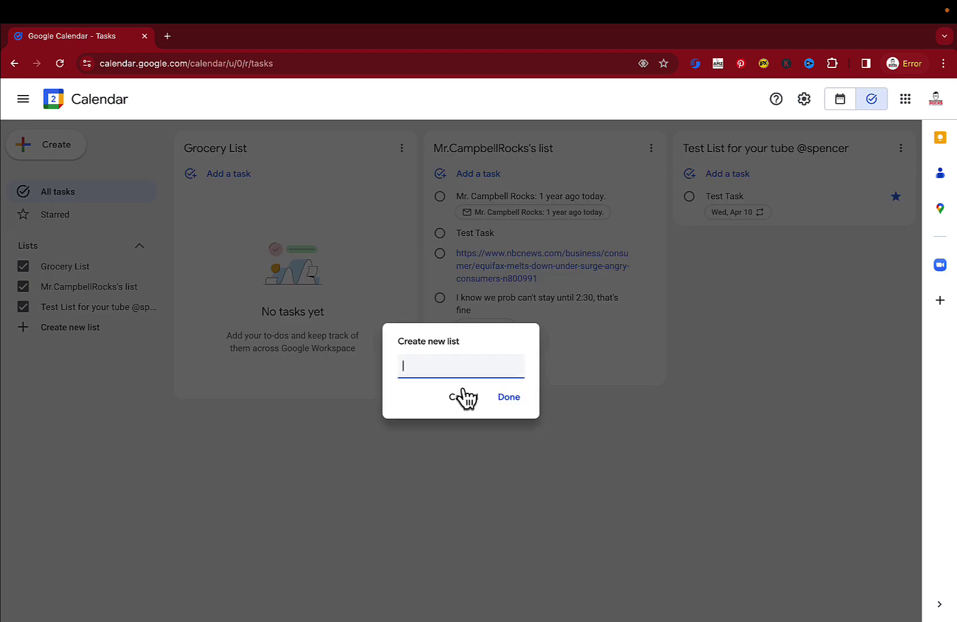
text(Test)
key(Return)
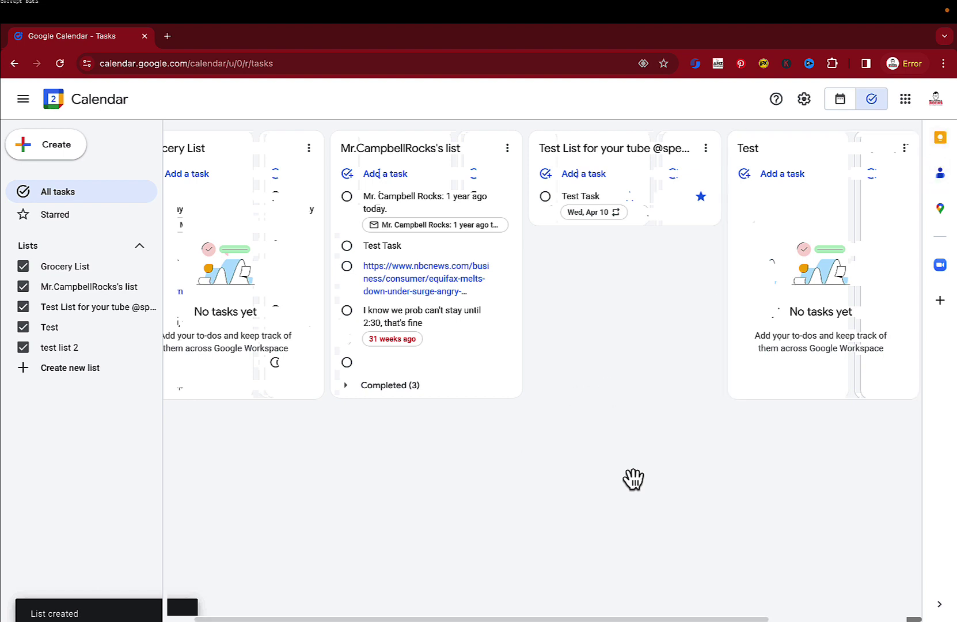
Delete the Test and test list 2 lists from the Tasks board
click(939, 604)
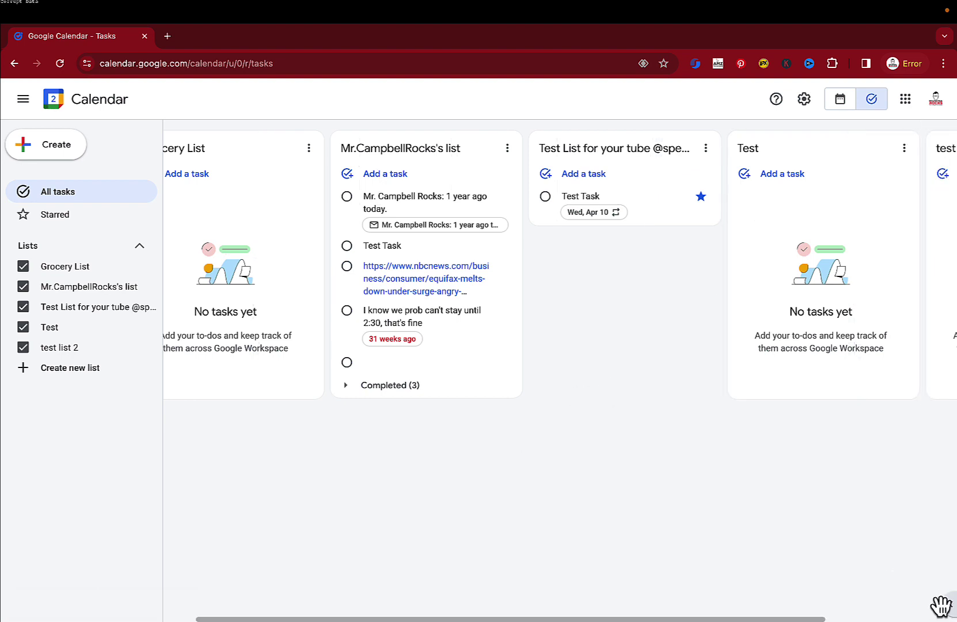
click(942, 605)
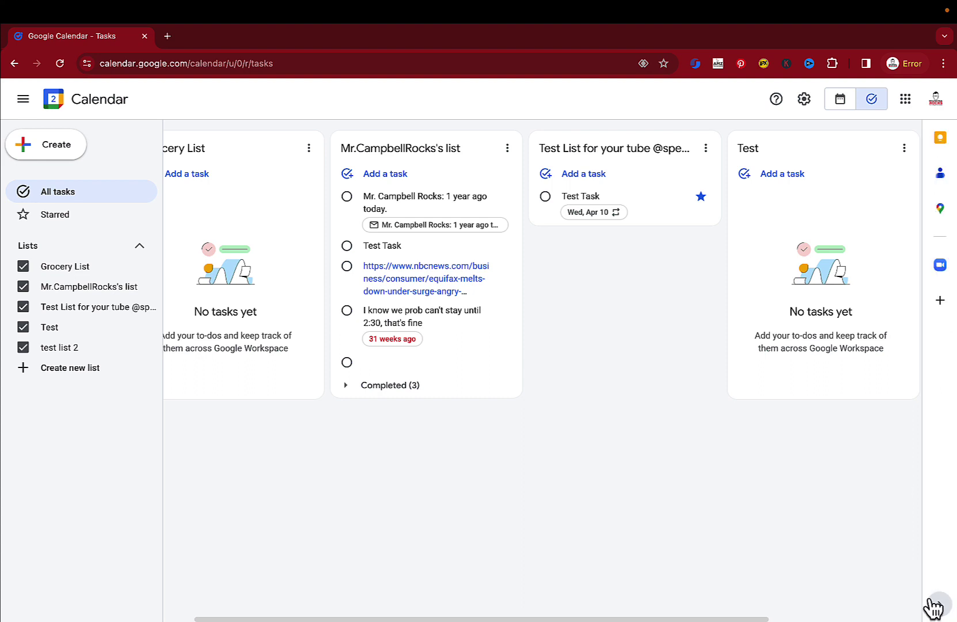
click(904, 149)
click(804, 281)
click(907, 148)
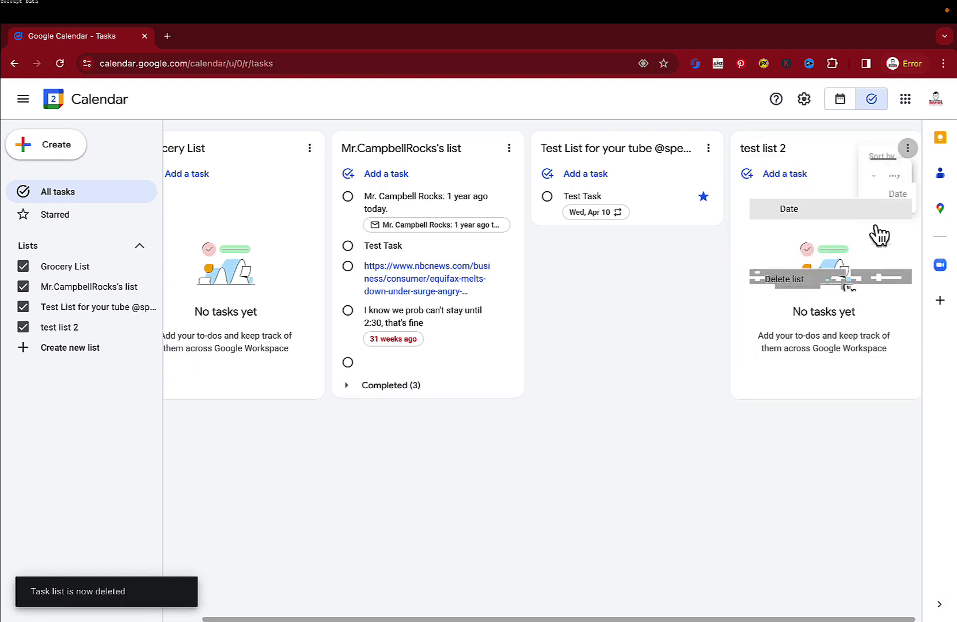
click(849, 291)
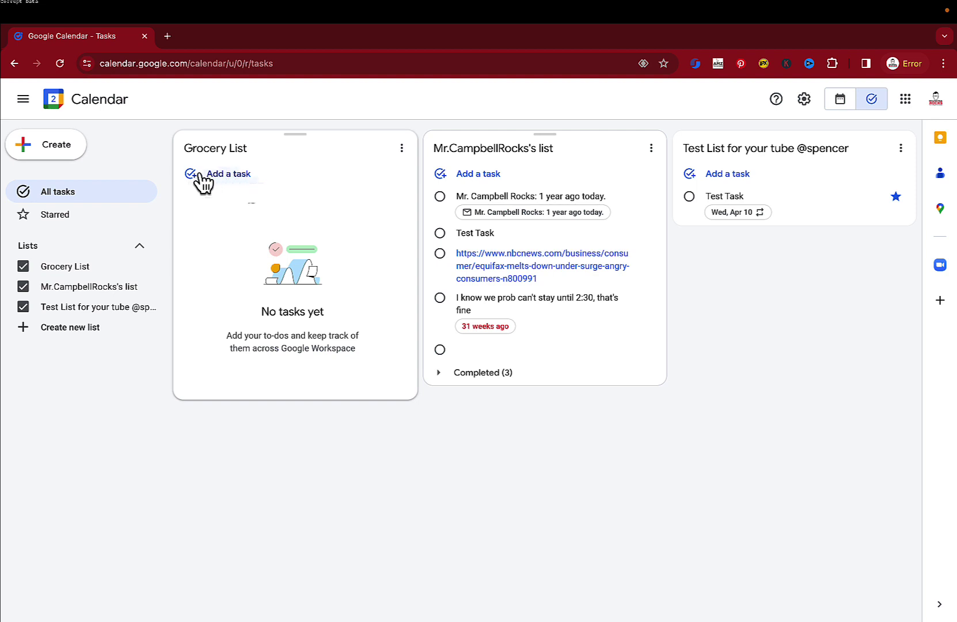
Add a 'Food' task to Grocery List with details 'Grab he Groceries today and get ito to the store.'
click(212, 174)
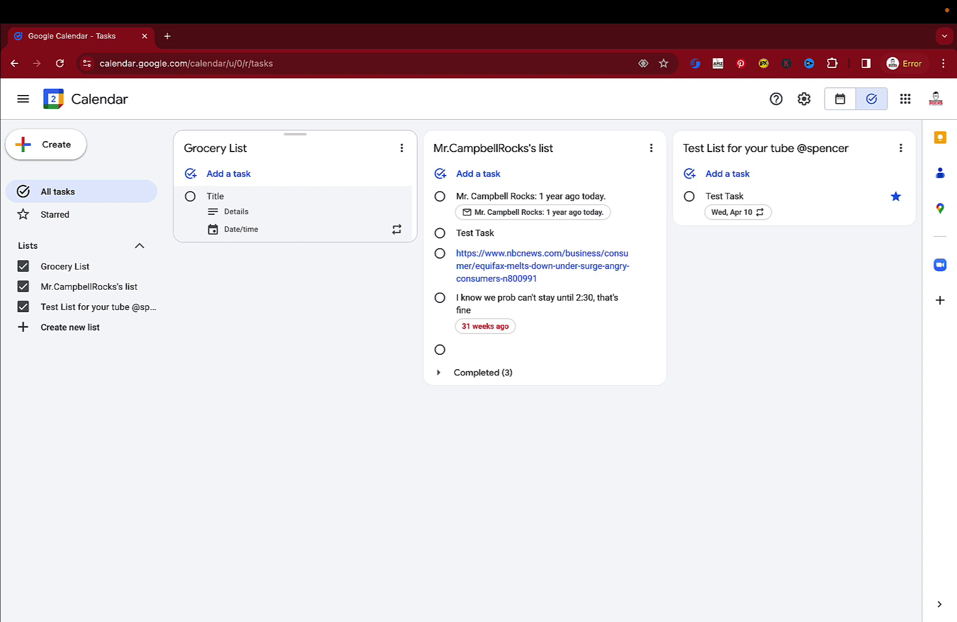
text(Banan)
key(BackSpace)
key(BackSpace)
key(BackSpace)
key(BackSpace)
key(BackSpace)
text(Fo)
text(od)
click(207, 212)
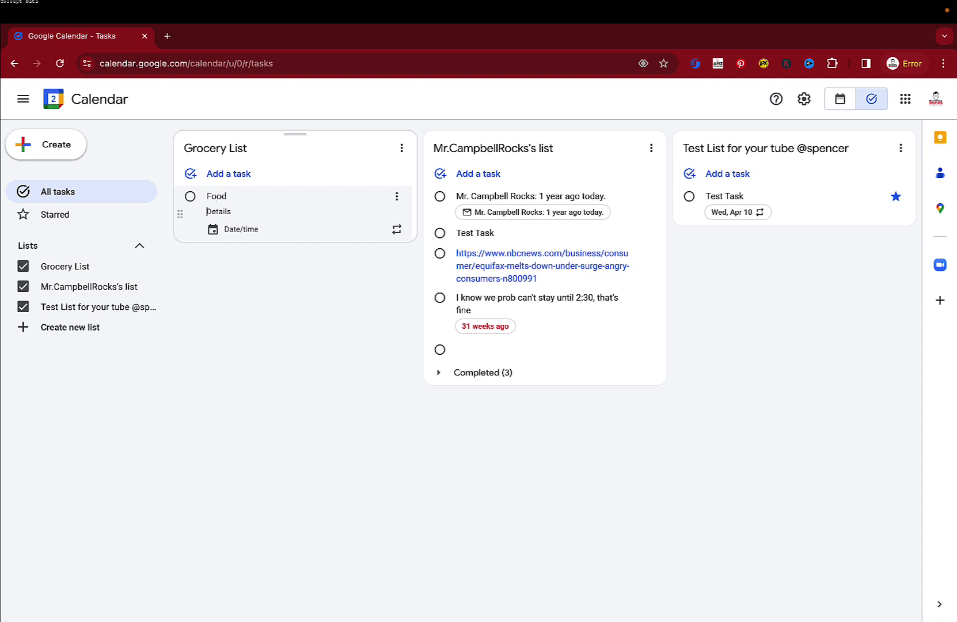
text(Grab he)
text( Gro)
text(ceries today)
text( and get it)
text(o to the store.)
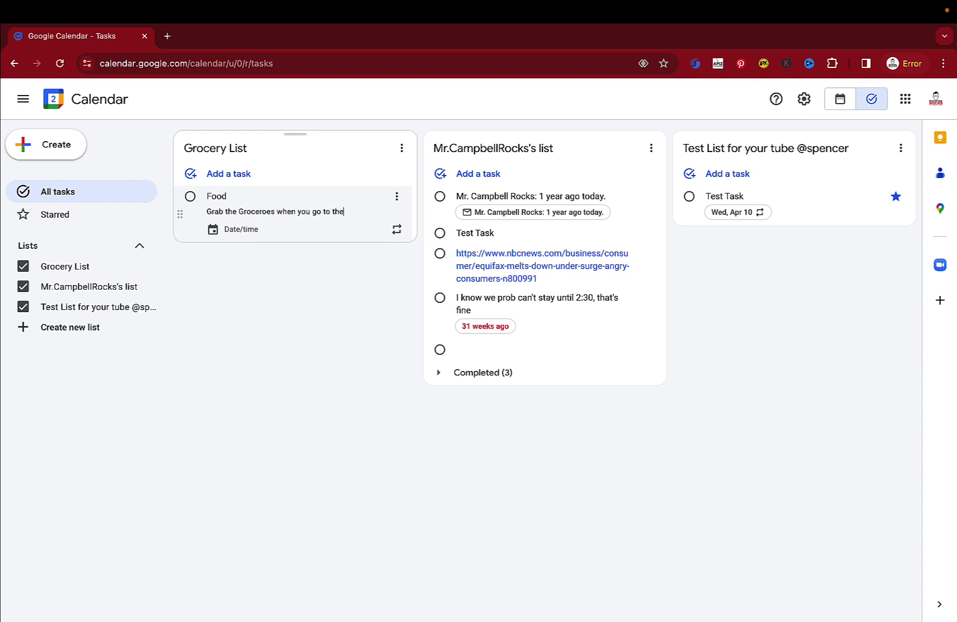
Set the Food task's date to April 3 and bring up its repeat settings
click(230, 233)
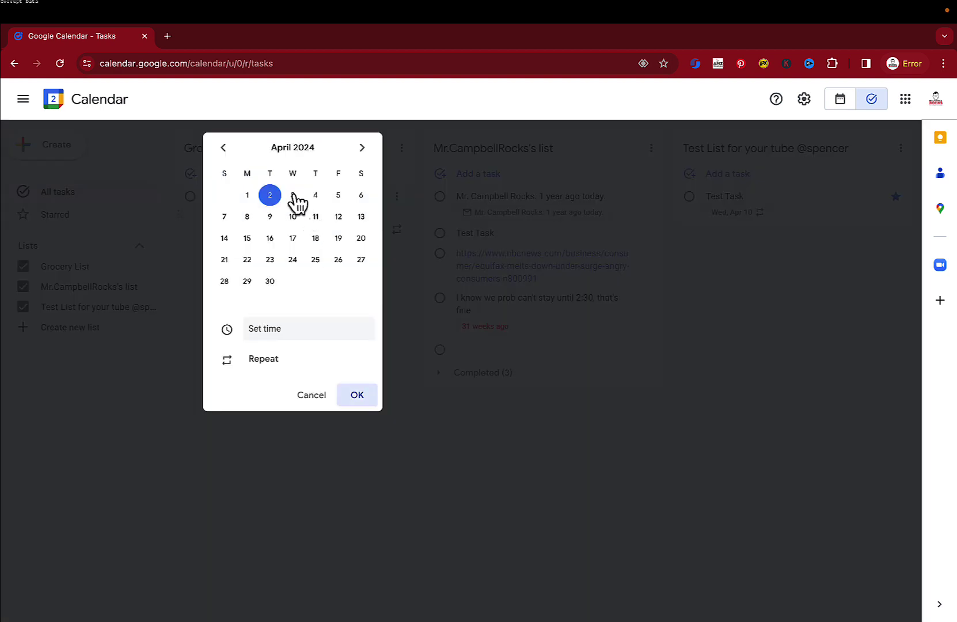
click(293, 196)
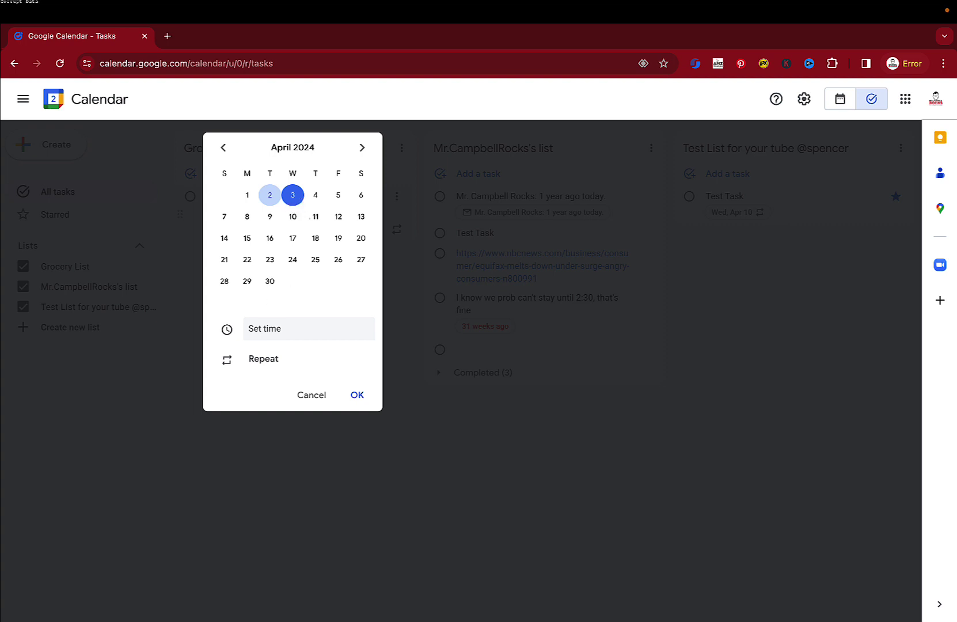
click(265, 361)
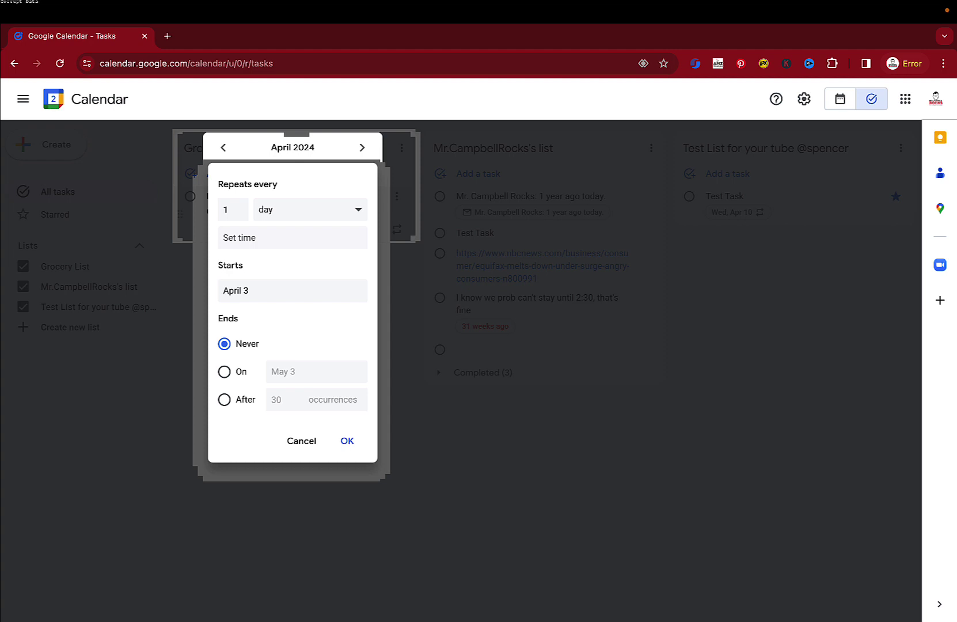
Make the Food task's daily repeat end after 10 occurrences
click(292, 238)
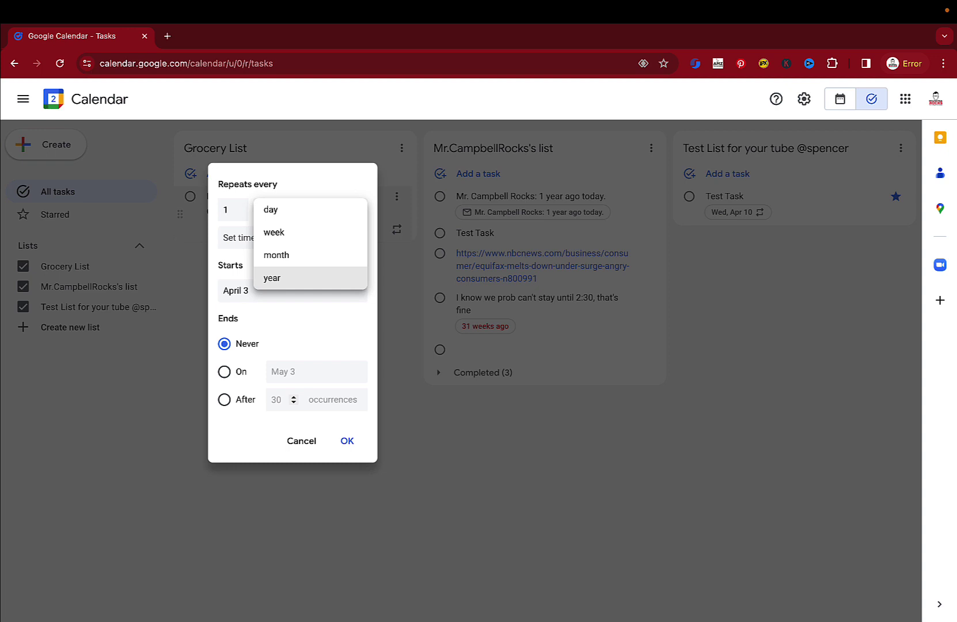
click(224, 400)
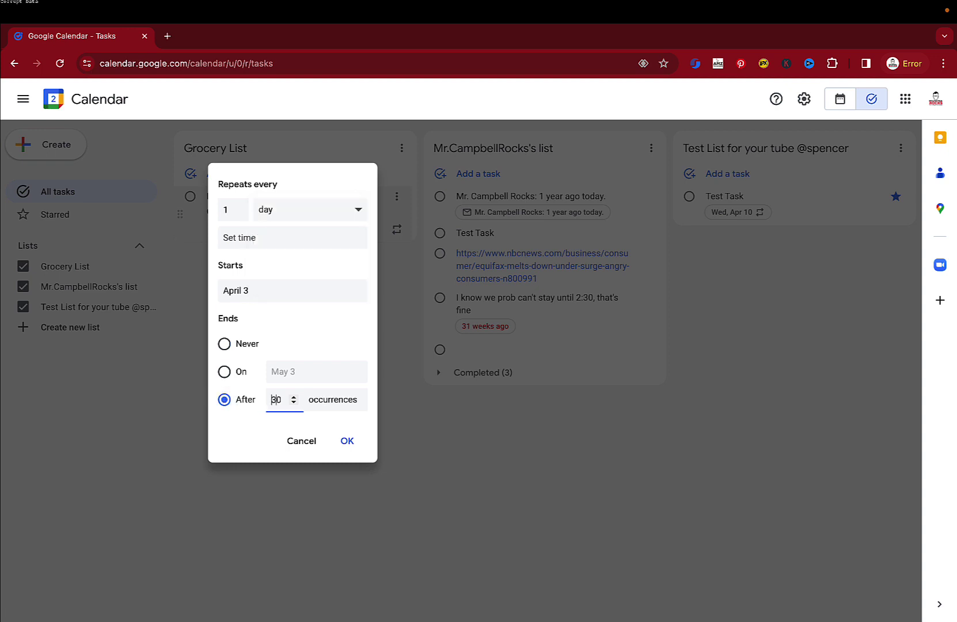
key(BackSpace)
text(1)
click(346, 442)
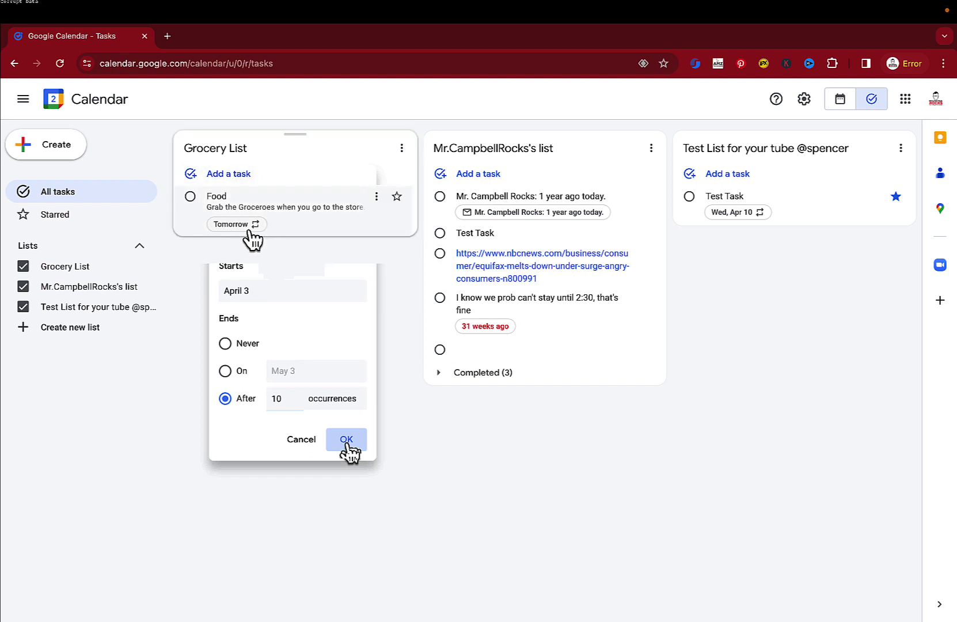
Turn on Tasks in the week view so Food appears Wednesday through Saturday
click(242, 229)
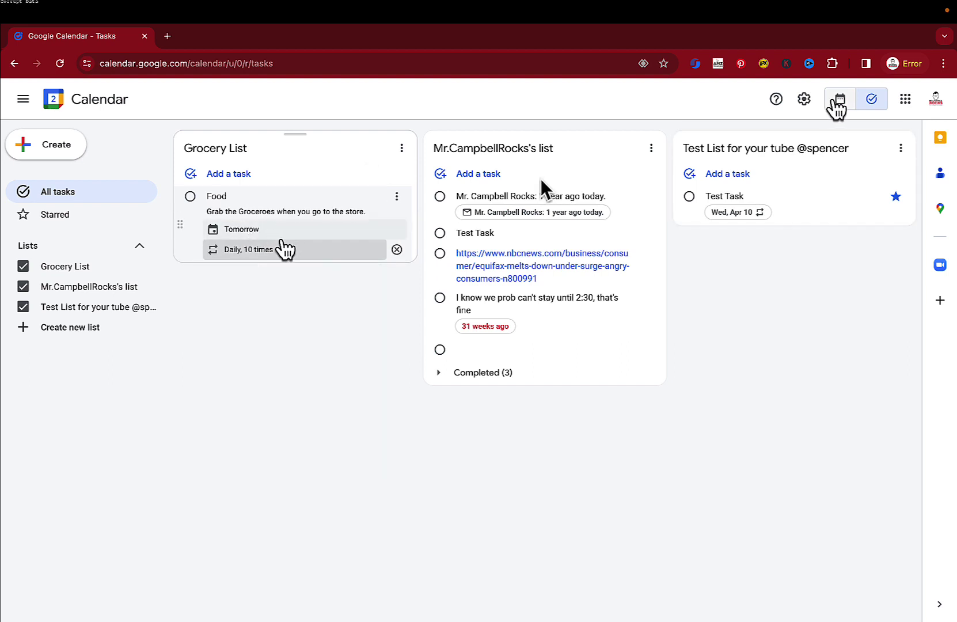
click(840, 100)
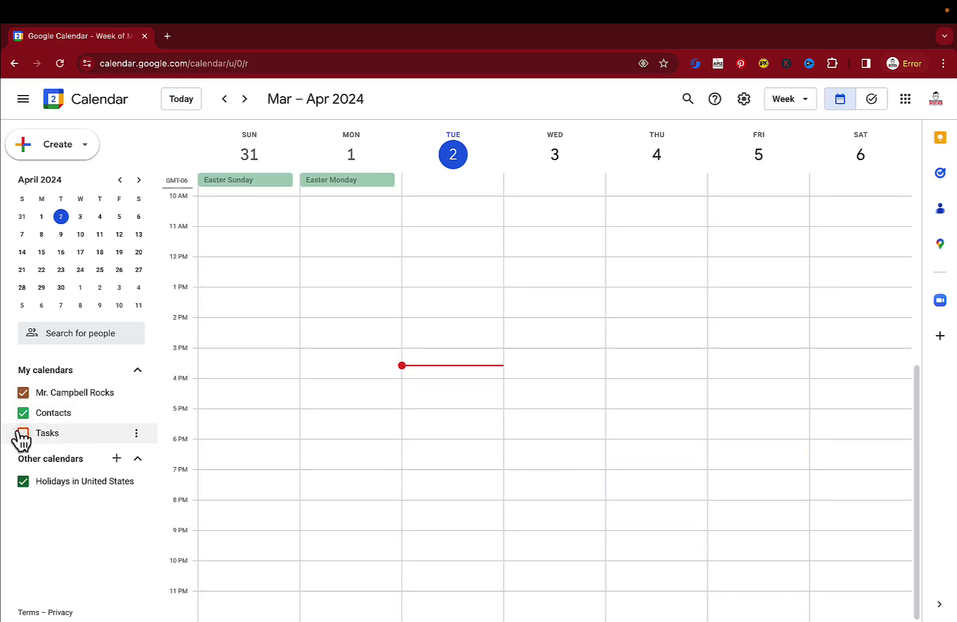
click(25, 433)
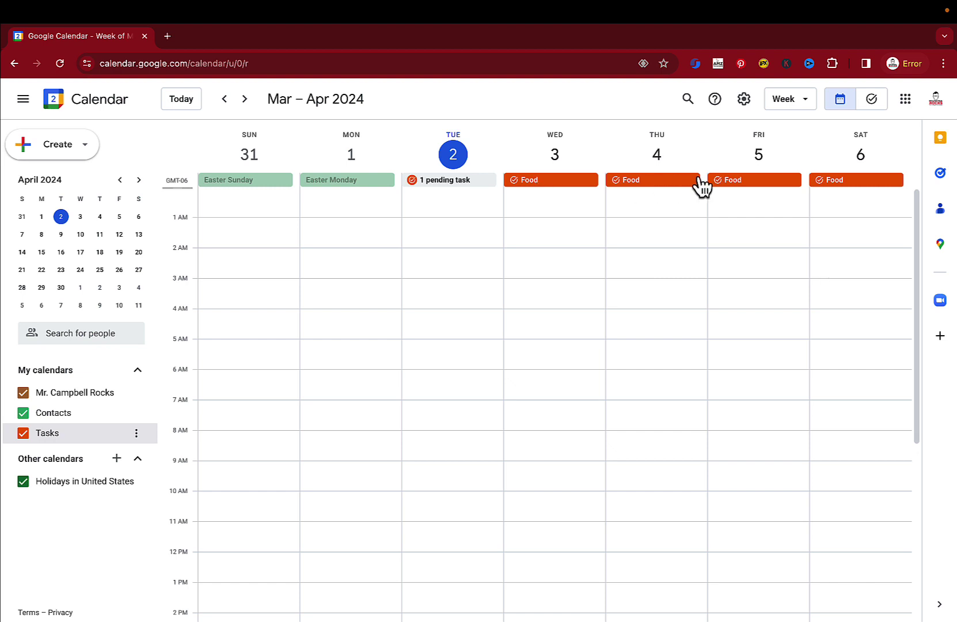
click(869, 100)
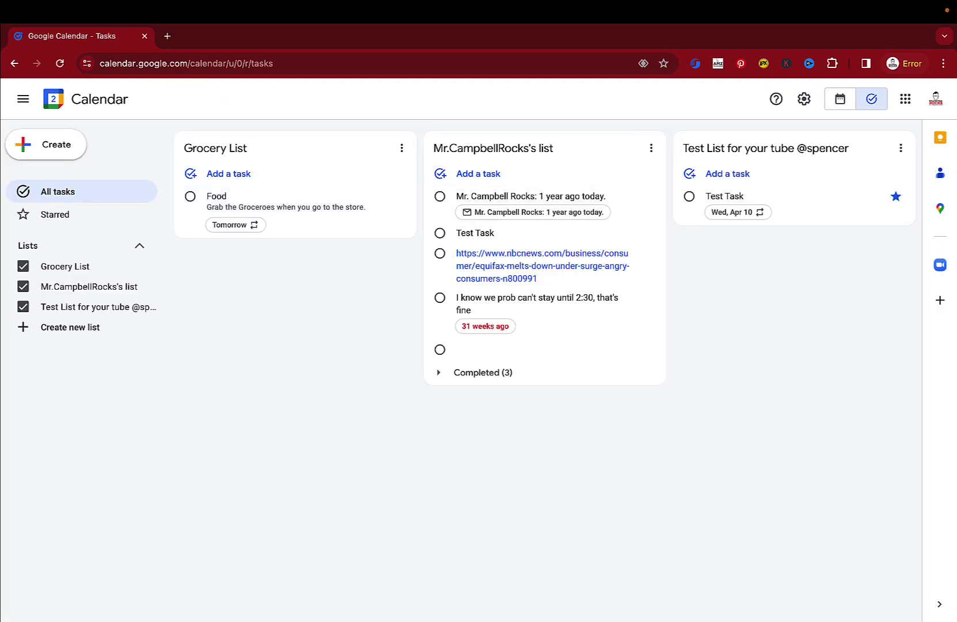
click(841, 101)
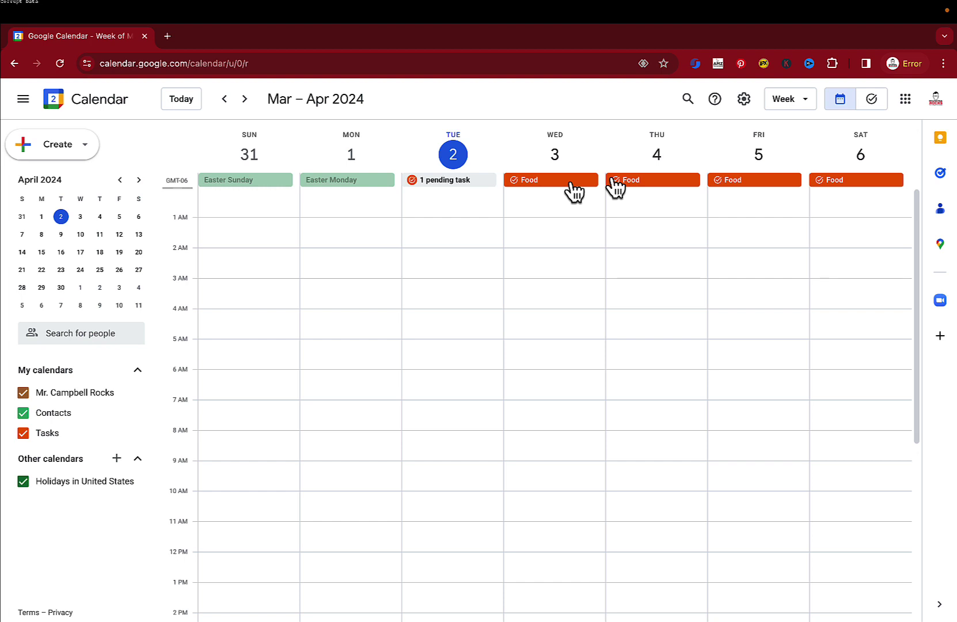
Give the Food task a due time of 10:00 AM tomorrow
click(871, 101)
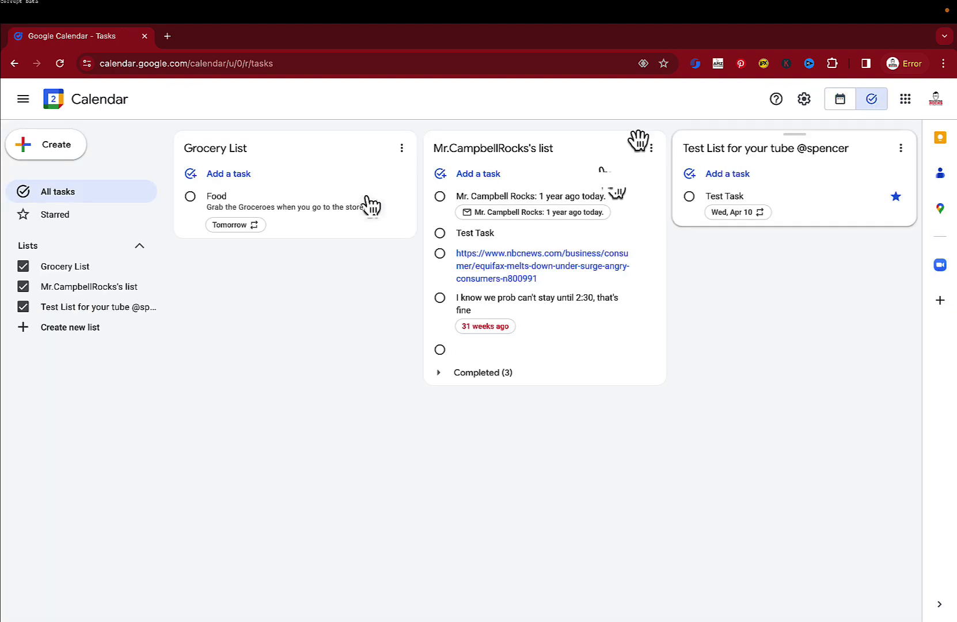
click(376, 196)
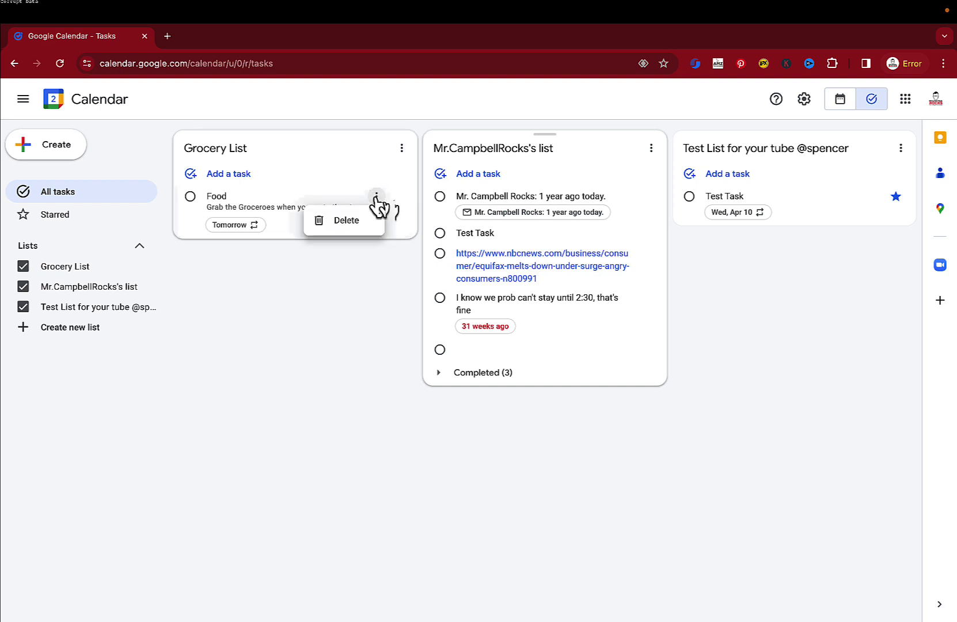
click(395, 212)
click(245, 229)
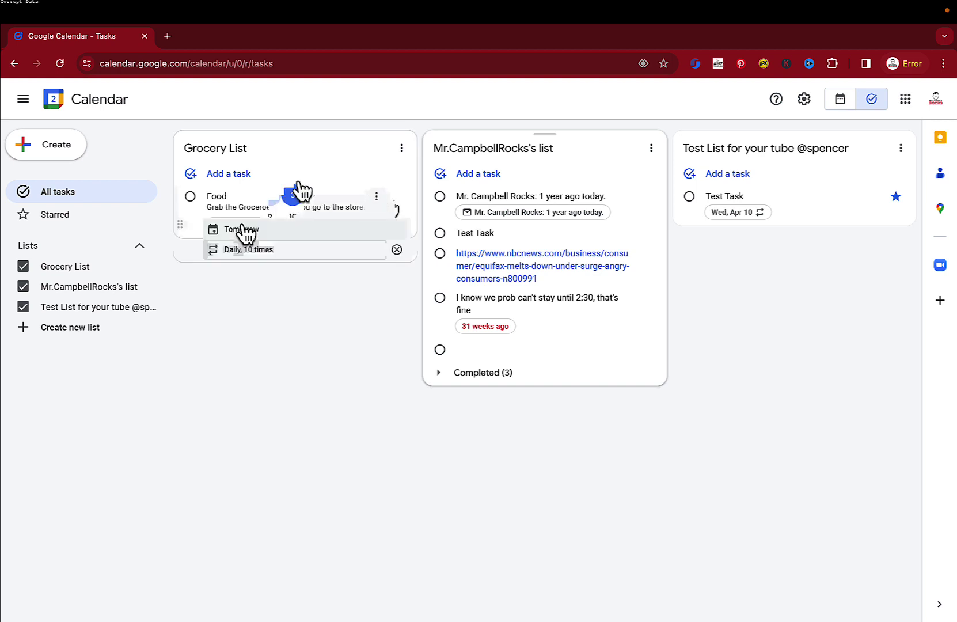
click(256, 228)
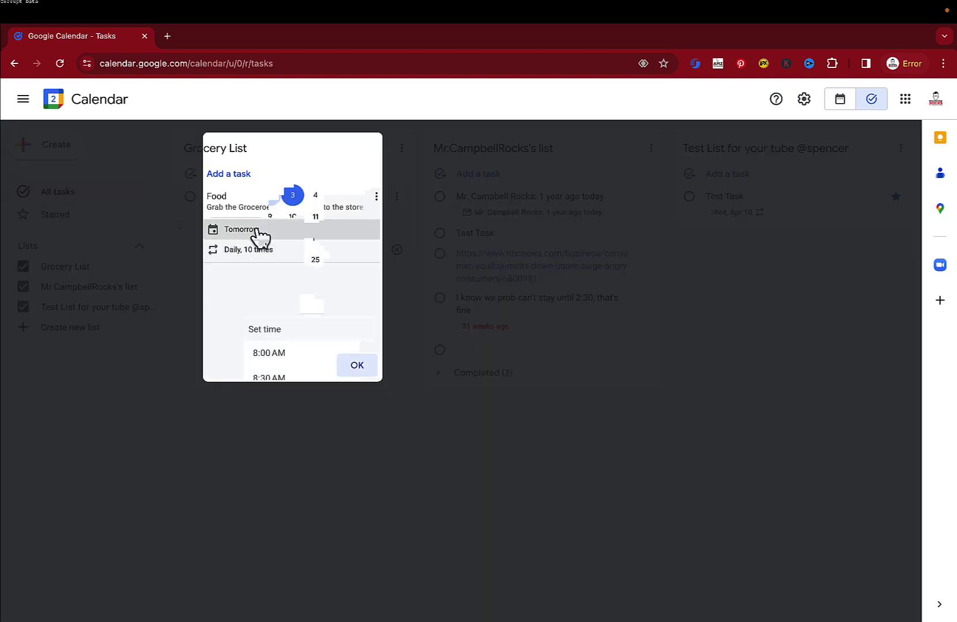
click(358, 369)
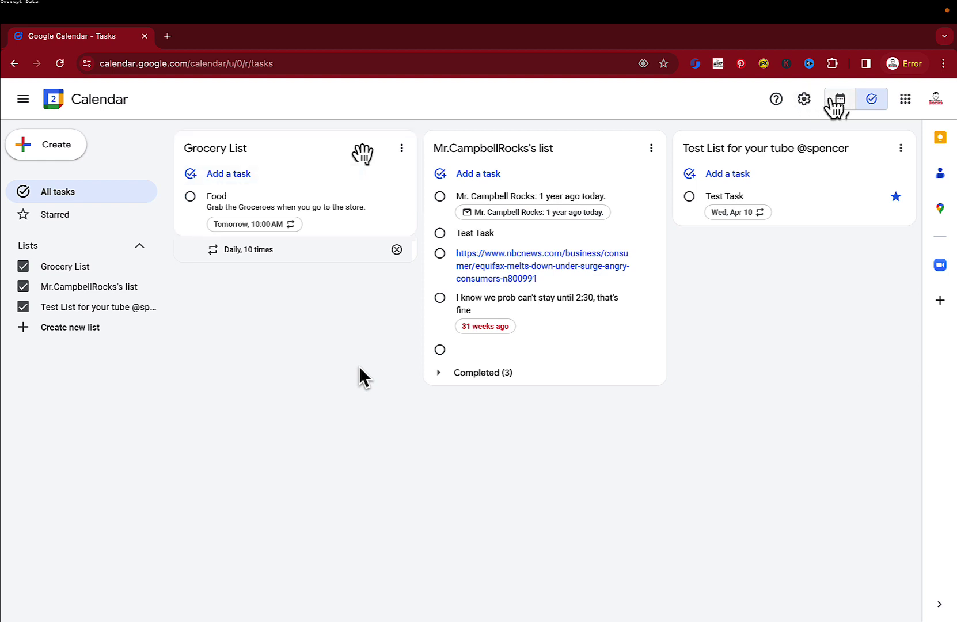
click(840, 99)
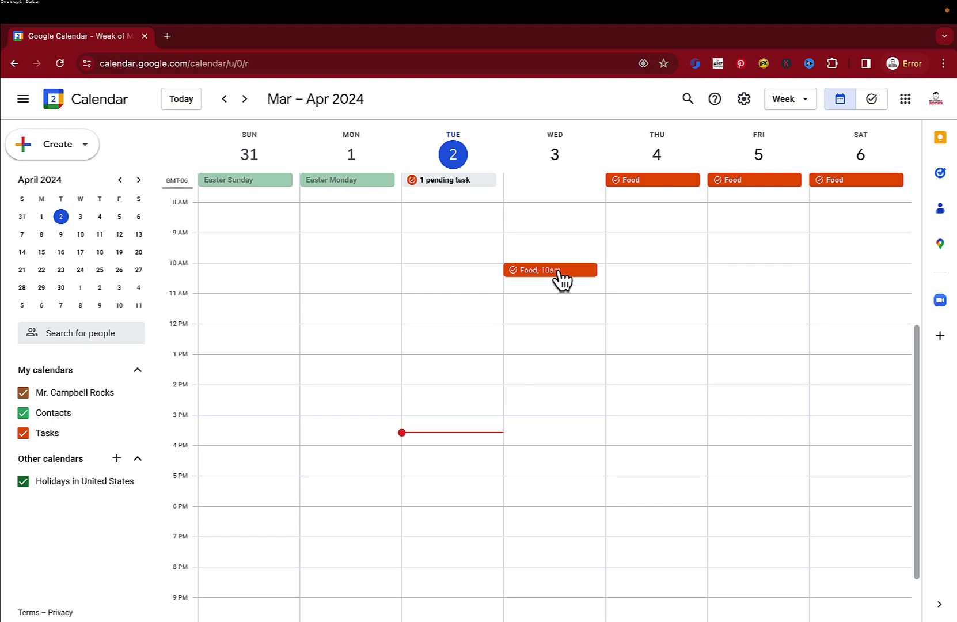
click(873, 101)
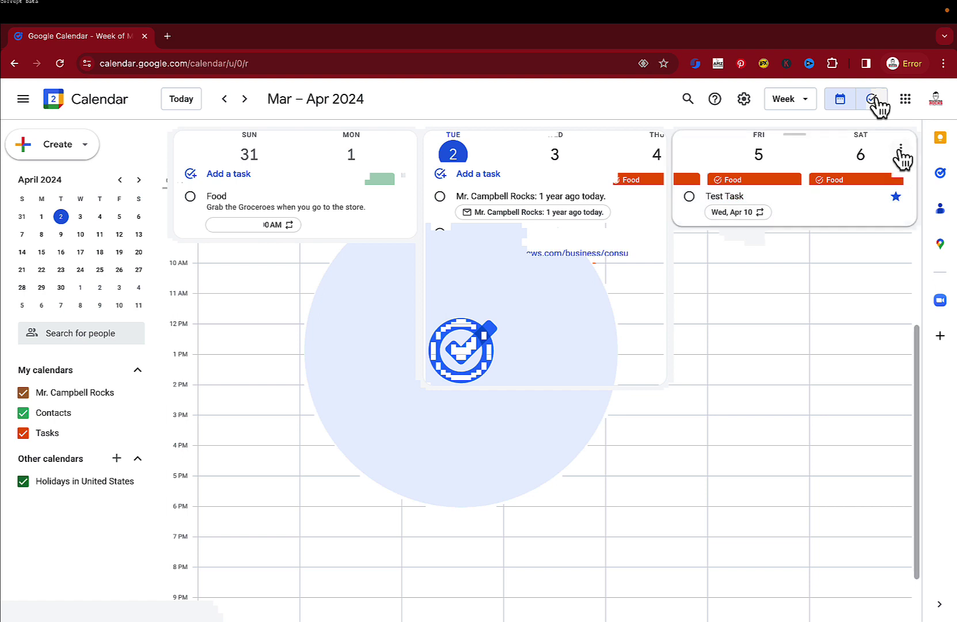
Move the Test List for your tube list to the first position, ahead of Grocery List
click(901, 150)
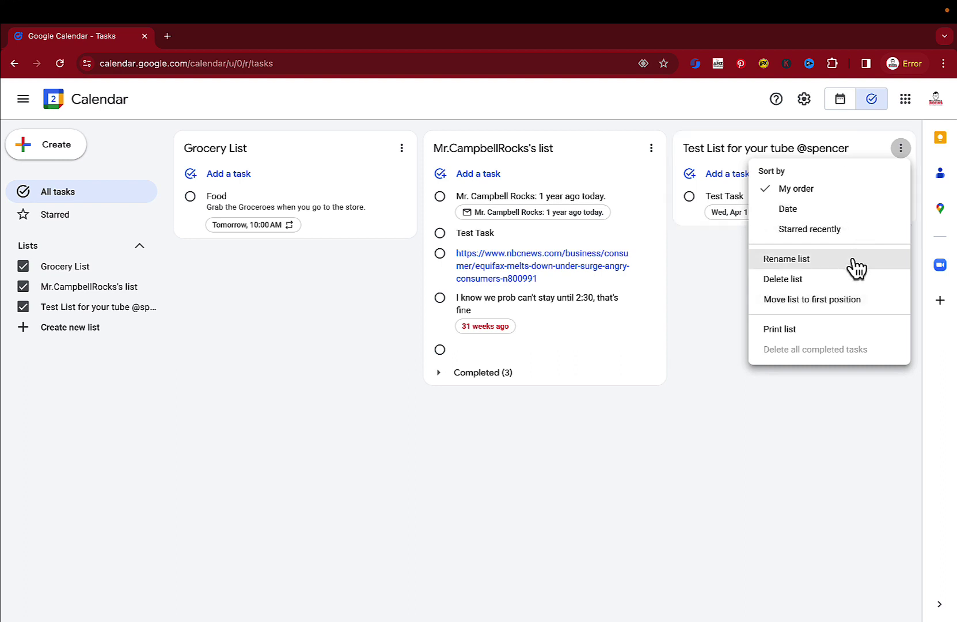
click(866, 307)
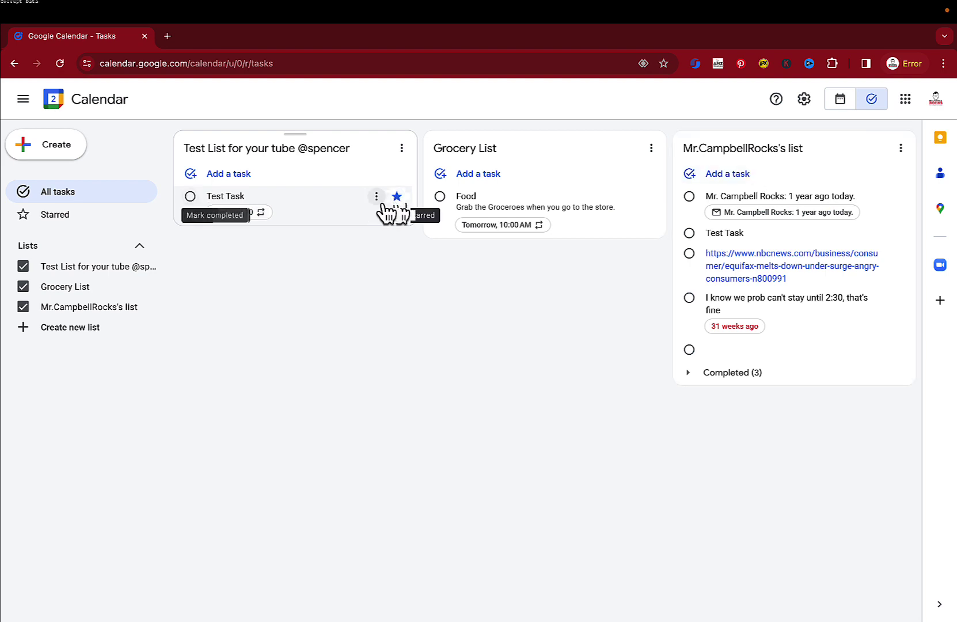
Star the Food task, confirm it appears under Starred with Test Task, and return to All tasks
click(22, 222)
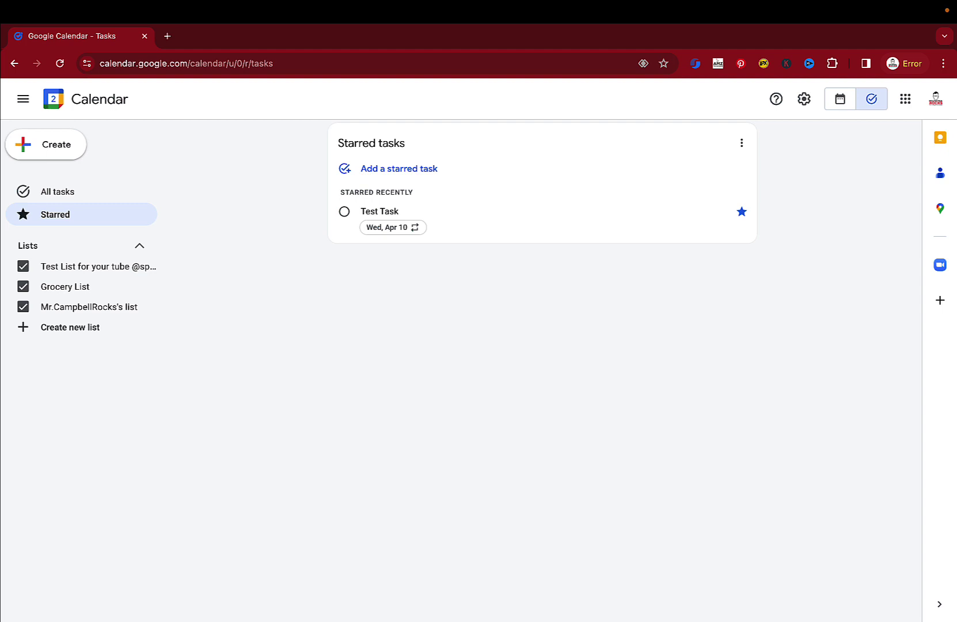
click(38, 202)
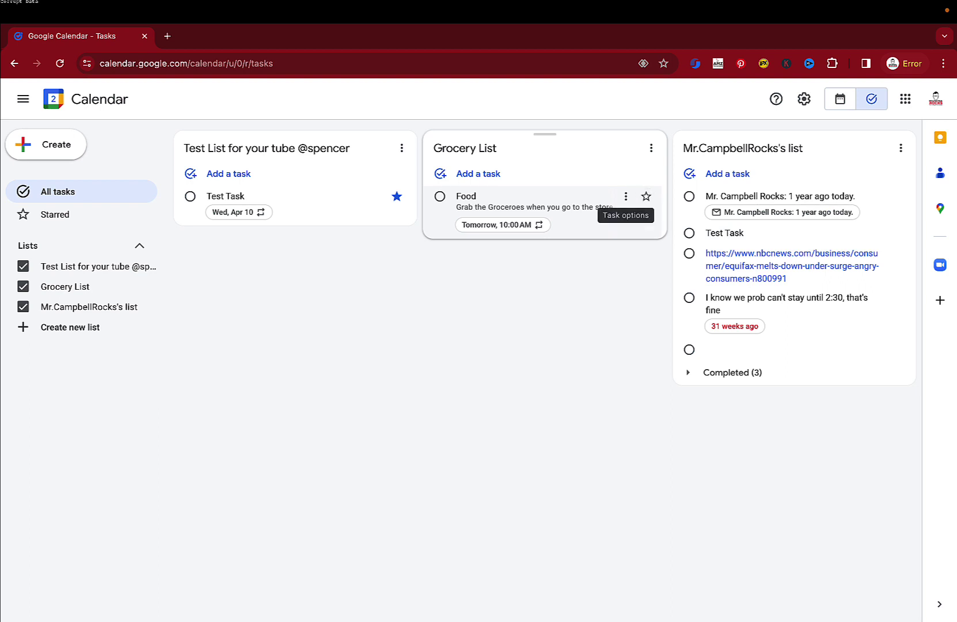
click(646, 196)
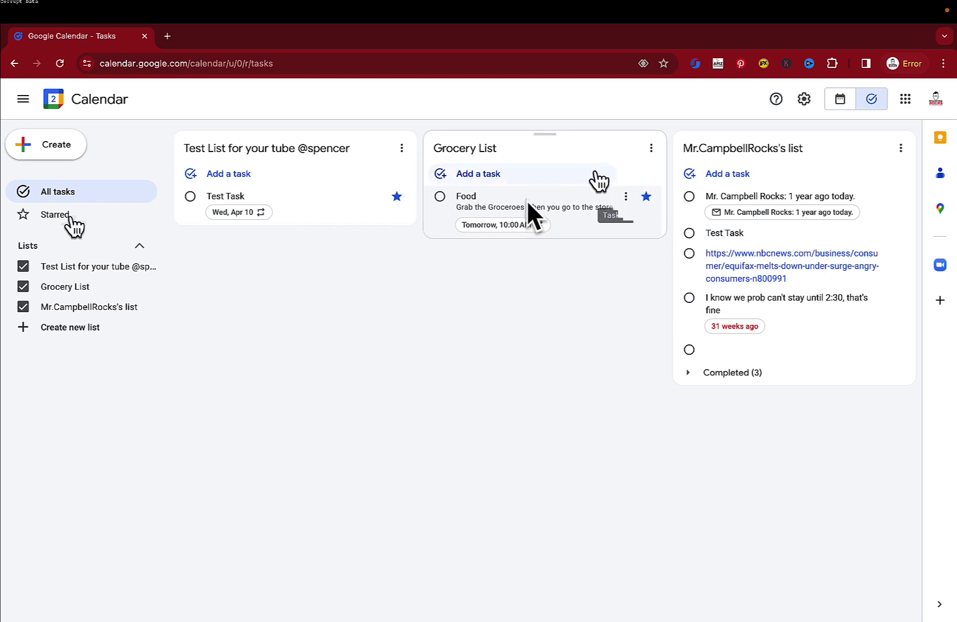
click(73, 219)
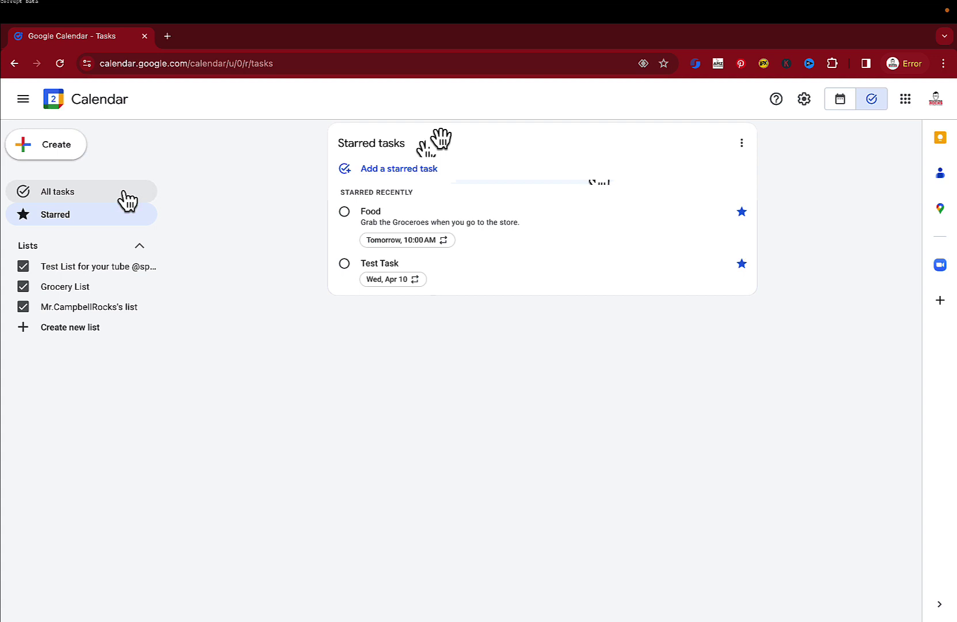
click(138, 196)
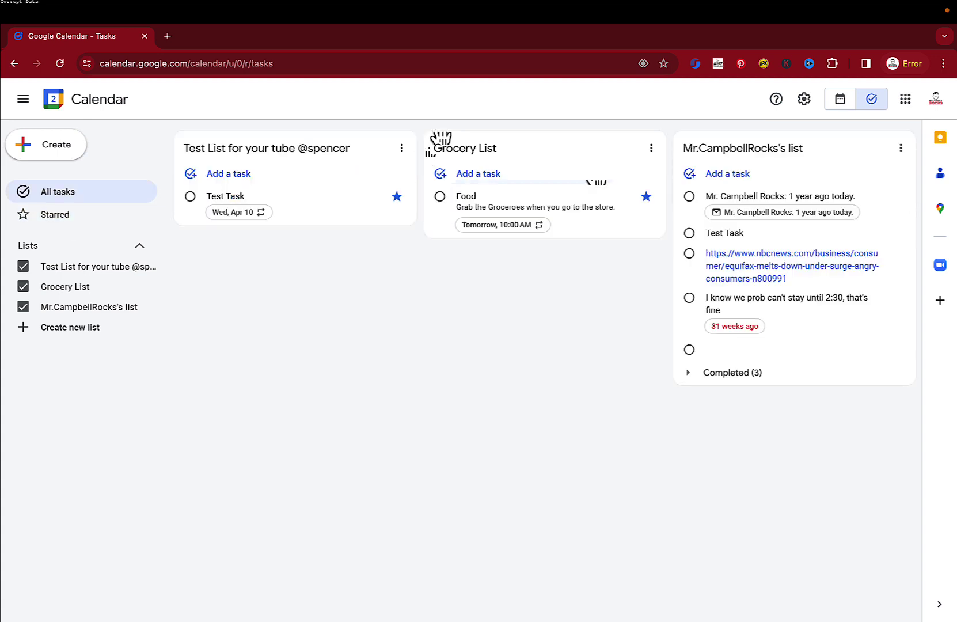
Check off Test Task and the Food task as complete
click(189, 197)
click(439, 199)
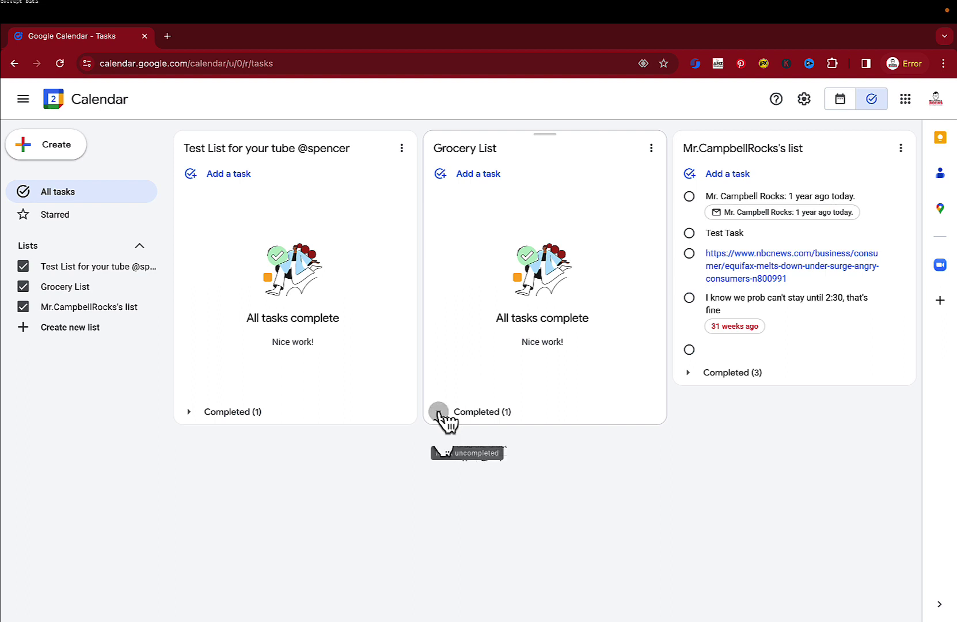
Expand Grocery List's Completed (1), complete the reappeared Food task, and cancel its deletion
click(442, 415)
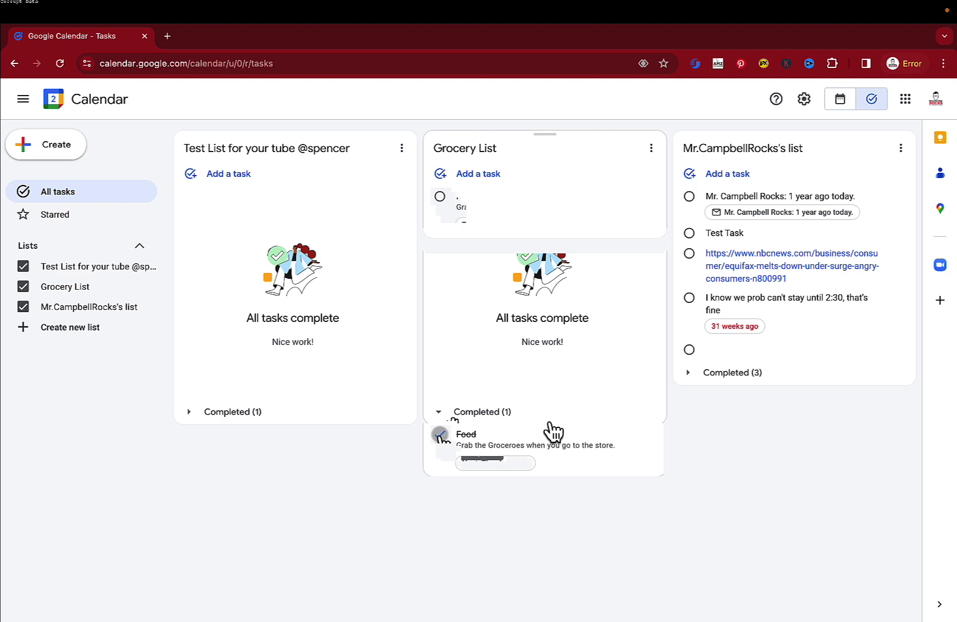
click(441, 196)
mouse_move(646, 438)
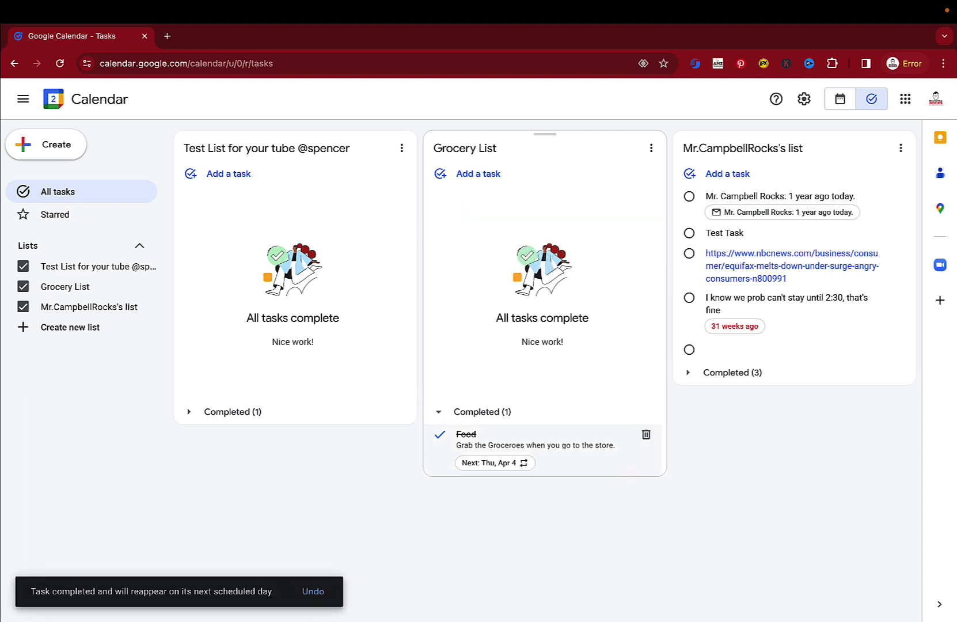
click(646, 435)
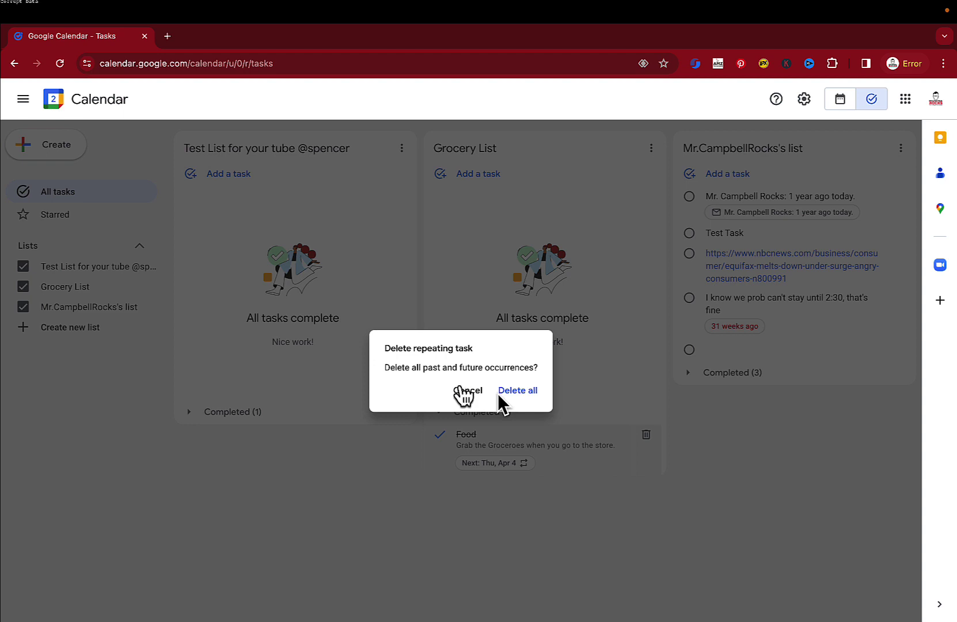
click(463, 394)
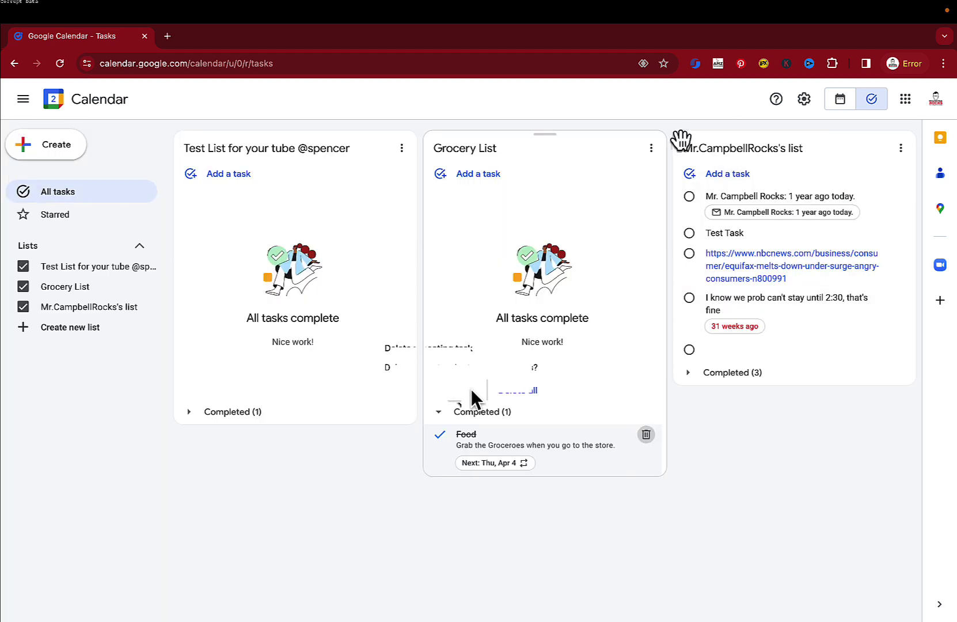